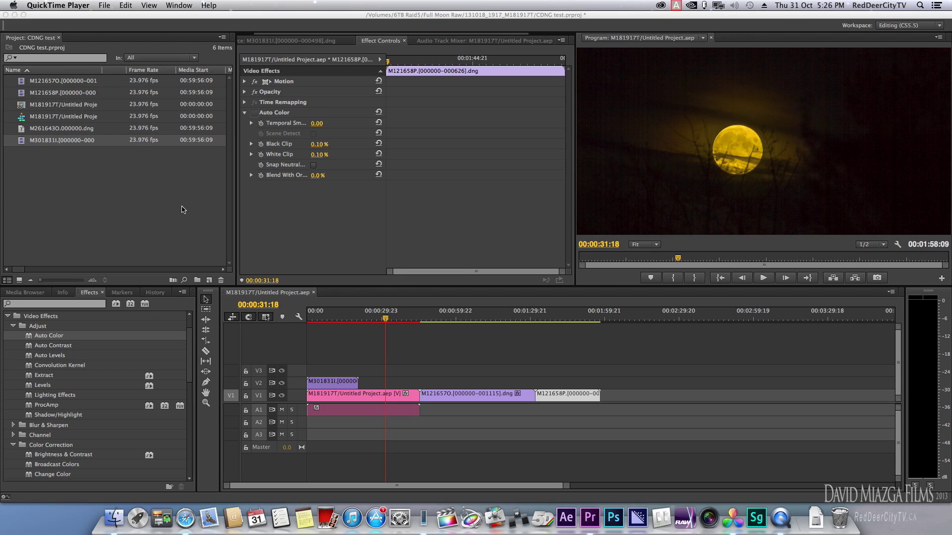
Bring Premiere Pro forward and scrub to the pink-tinged leaves clip around 01:21.
left_click(385, 320)
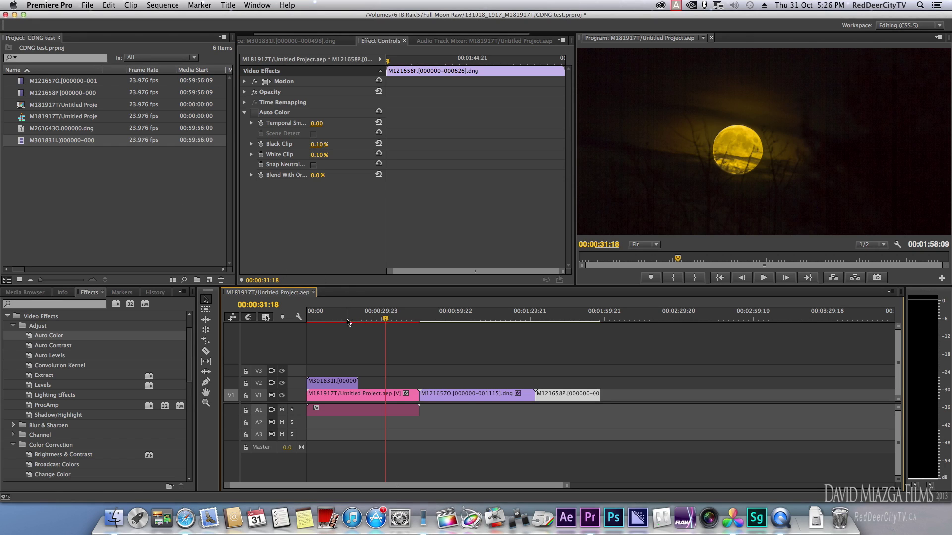
left_click_drag(342, 323, 485, 321)
left_click(751, 106)
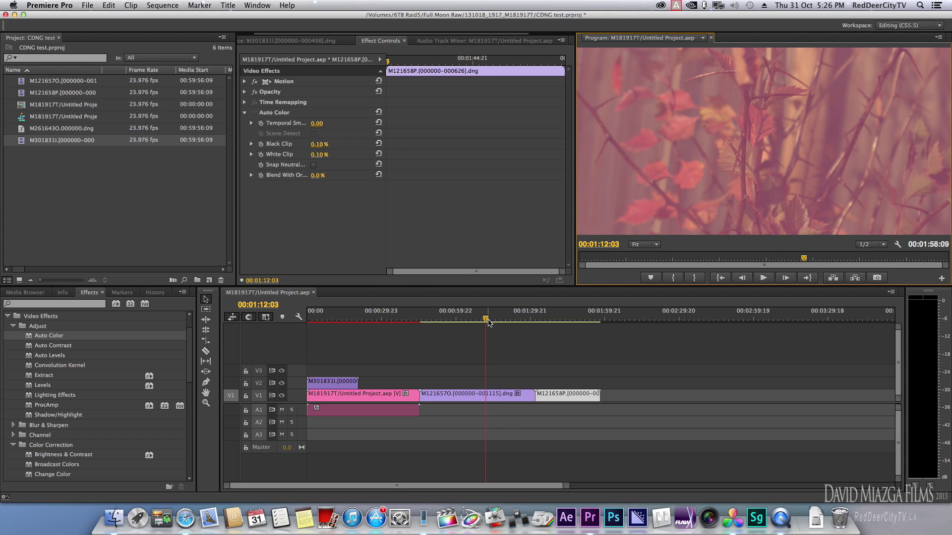
left_click(508, 321)
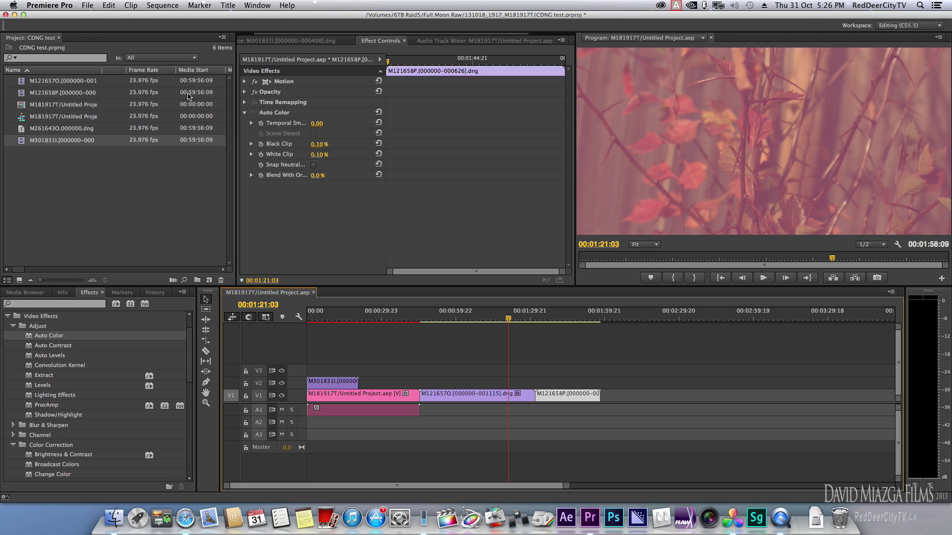
Show clip M301831I in the Source monitor and return the playhead to the moon shot near 00:00:36:18.
left_click(277, 42)
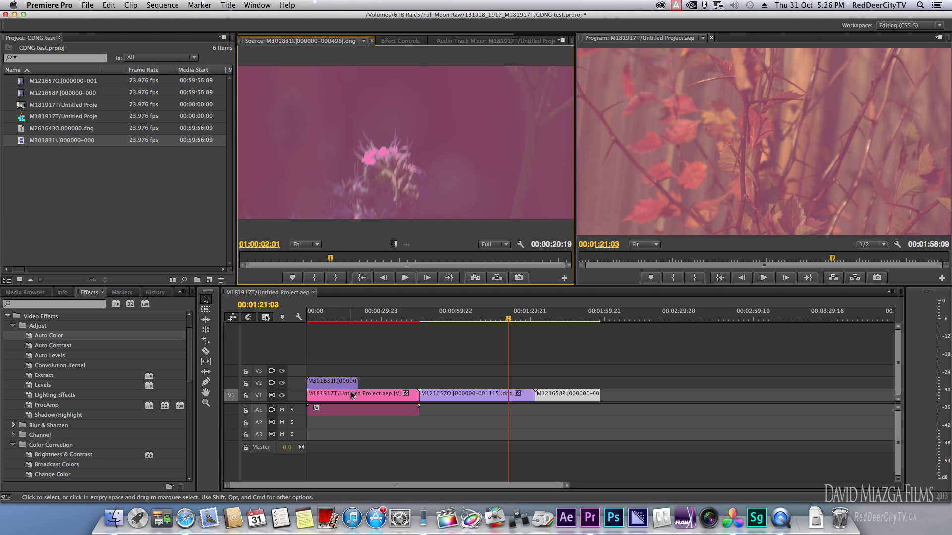
left_click_drag(508, 320, 487, 320)
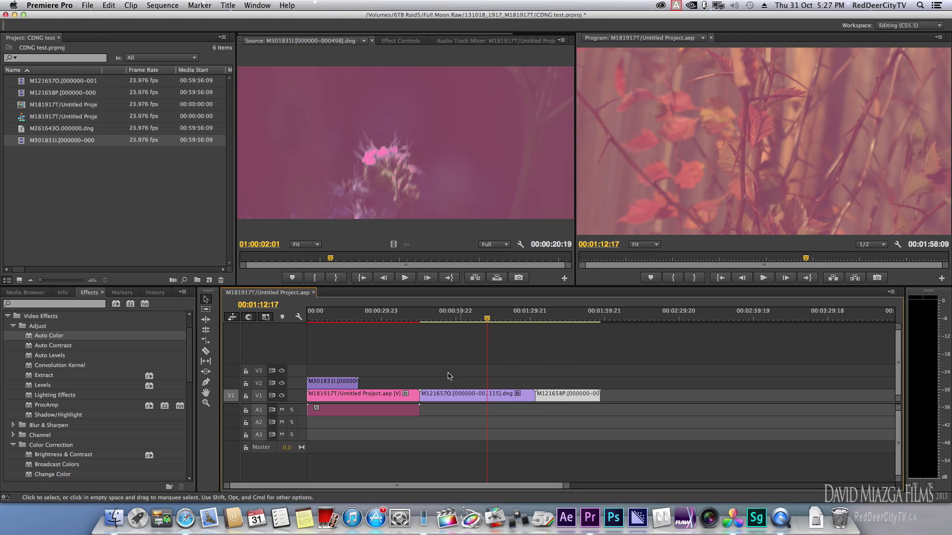
left_click(364, 398)
left_click(401, 320)
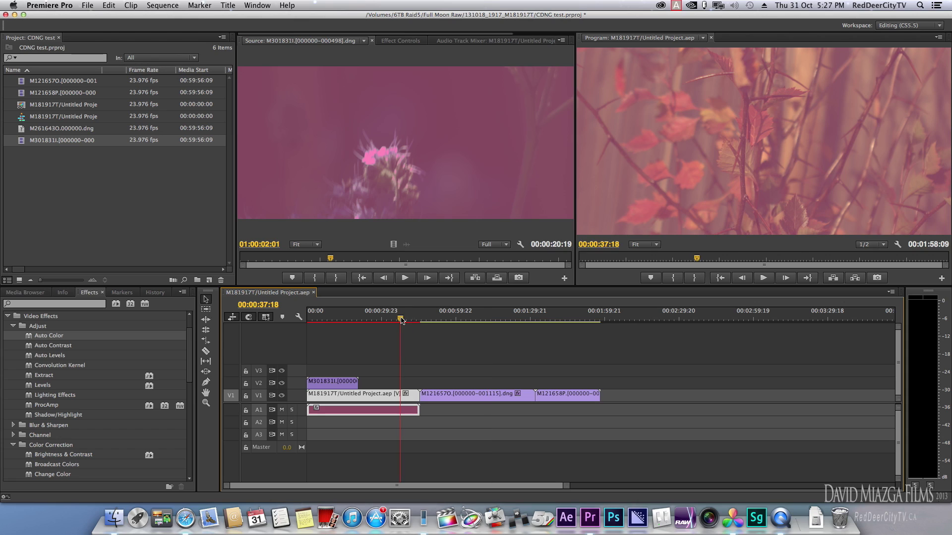
left_click_drag(404, 323, 398, 321)
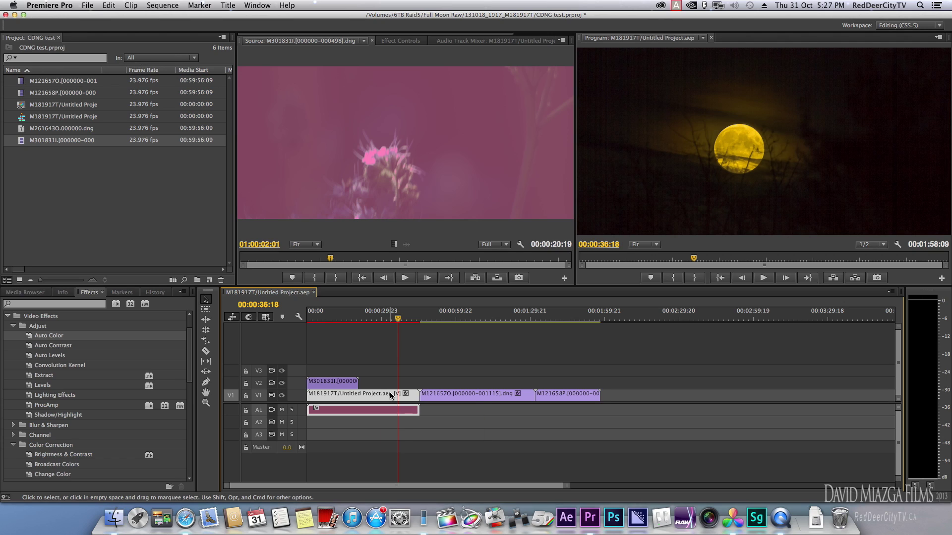
Scrub through the moon shot forward into the pink-cast leaves shot.
left_click(396, 319)
mouse_move(397, 319)
left_mouse_down()
mouse_move(374, 319)
mouse_move(397, 319)
left_mouse_up()
left_click(398, 320)
left_click_drag(398, 319, 449, 320)
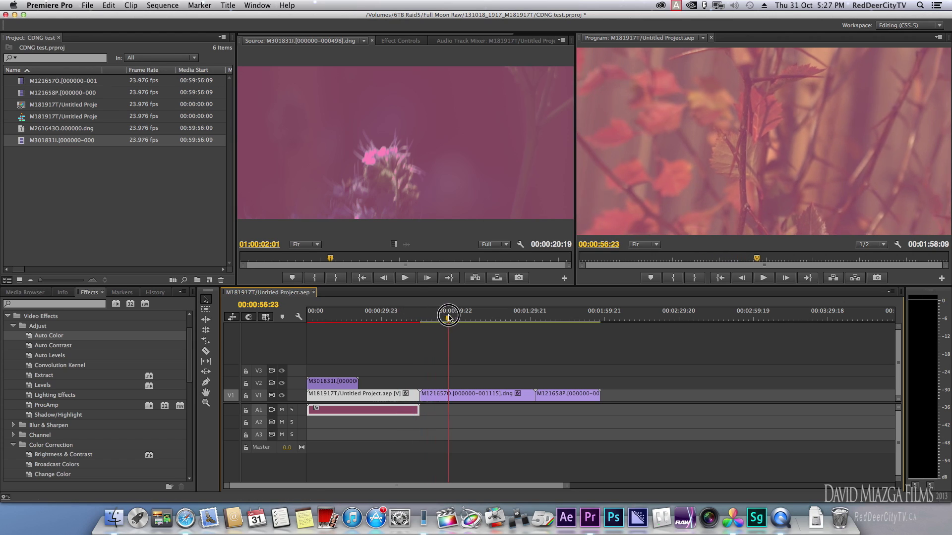
Select the second V1 clip, M121657O, for correction.
left_click(451, 399)
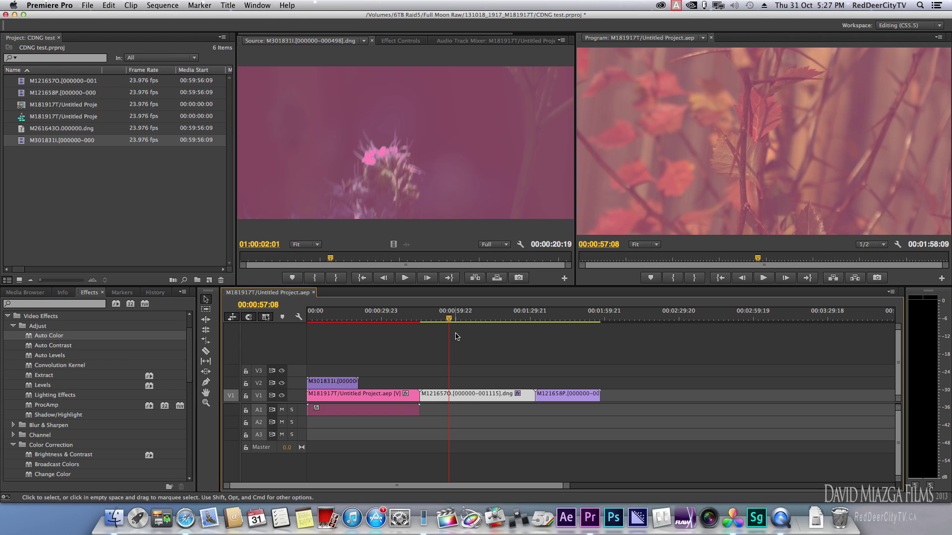
left_click_drag(451, 319, 487, 325)
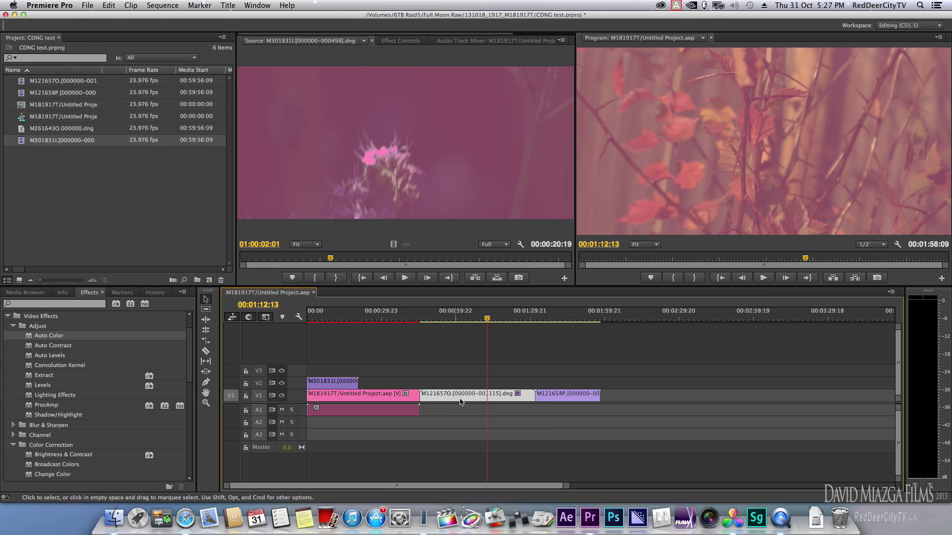
left_click(553, 397)
left_click(489, 396)
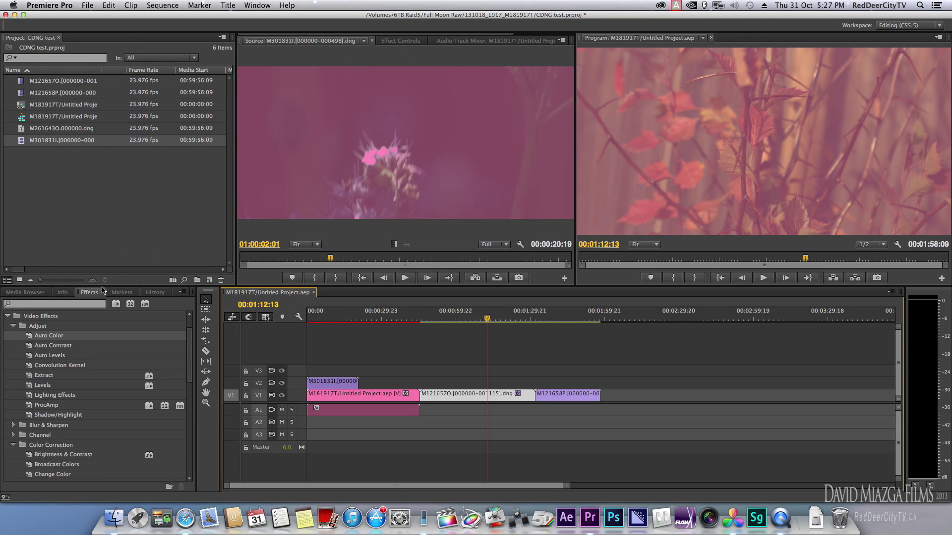
Enable Auto Color on M121657O in Effect Controls, then scrub ahead to the still-pink M121658P.
left_click(55, 337)
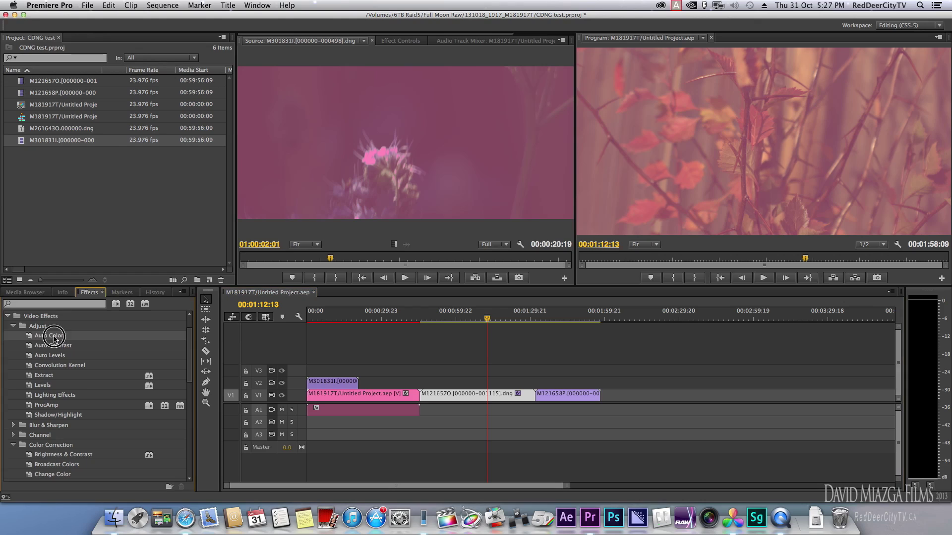
left_click(400, 41)
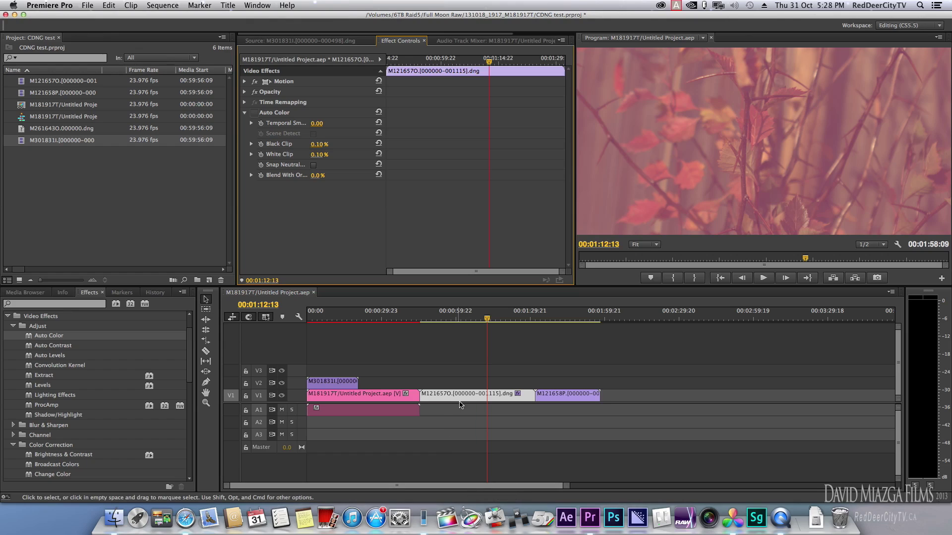
left_click(255, 112)
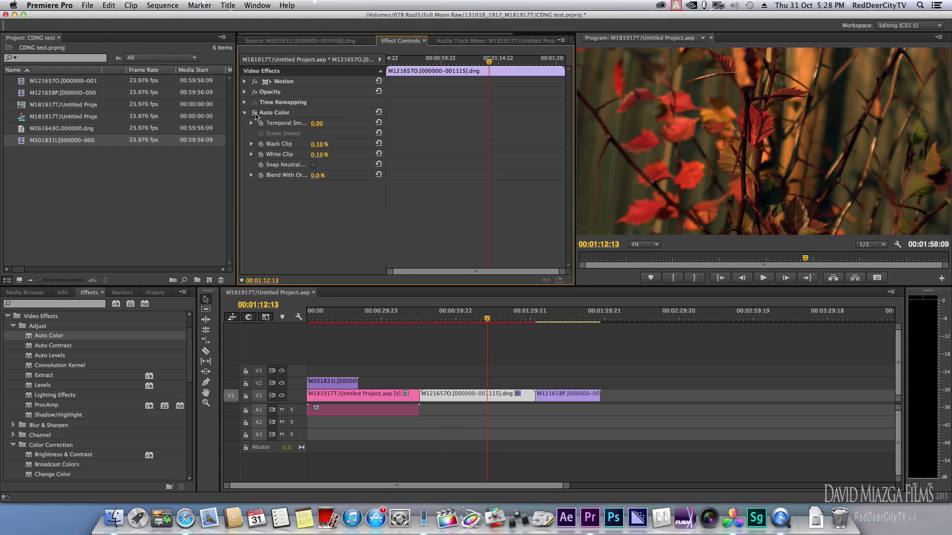
left_click(487, 318)
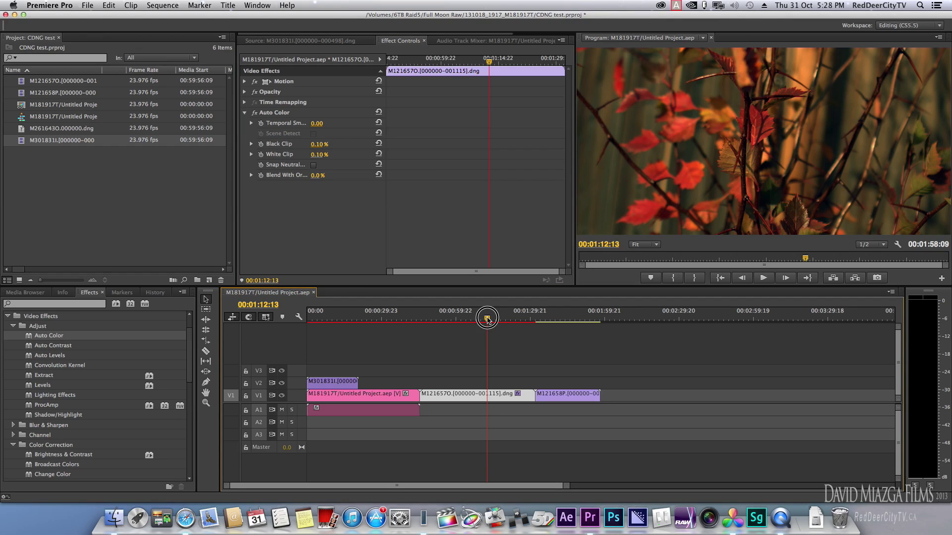
left_click_drag(487, 319, 564, 373)
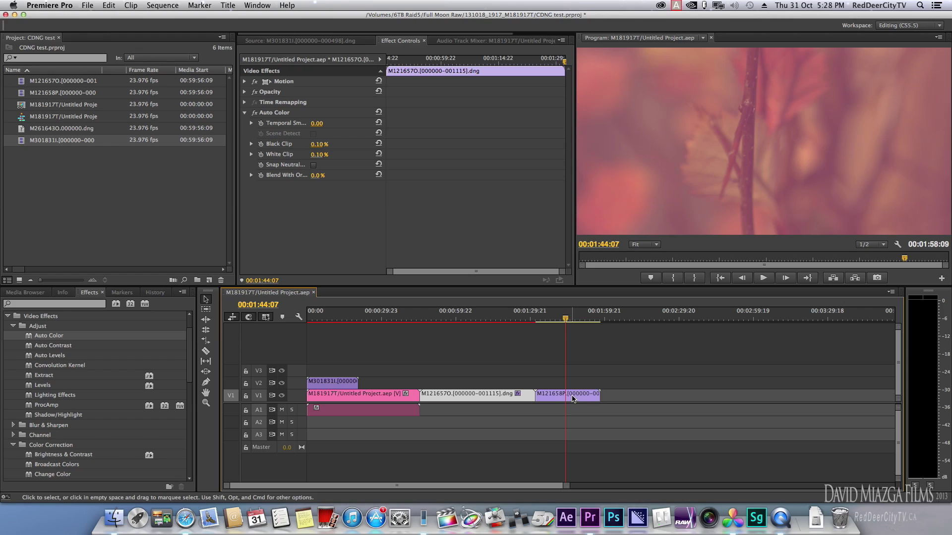
Enable Auto Color at 0.10% clipping on M121658P and scrub back through the corrected footage.
left_click(572, 395)
left_click(255, 113)
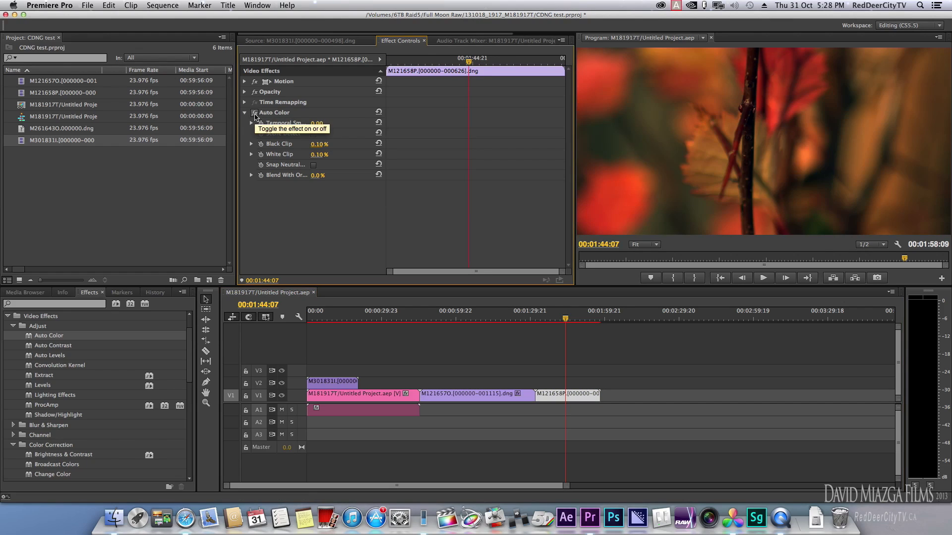
left_click_drag(568, 318, 436, 361)
left_click(366, 394)
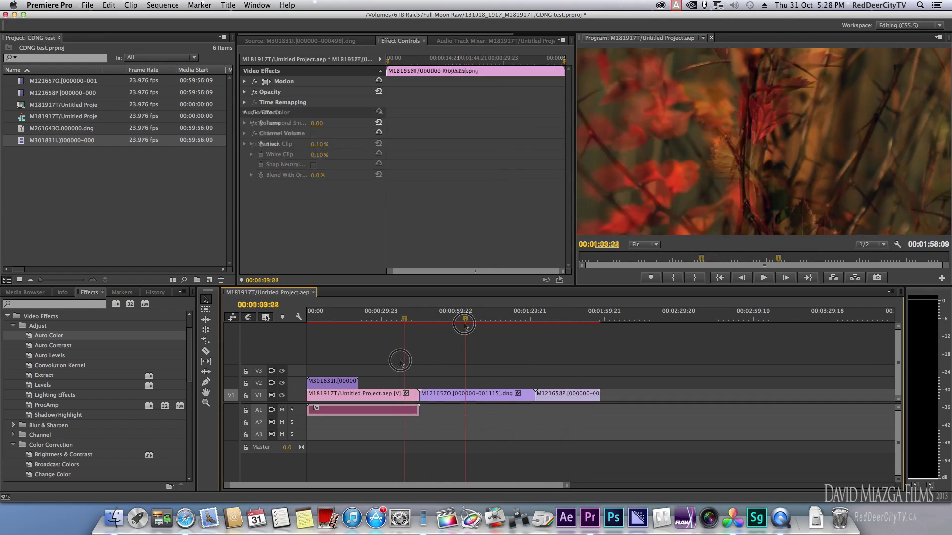
left_click_drag(404, 312, 458, 327)
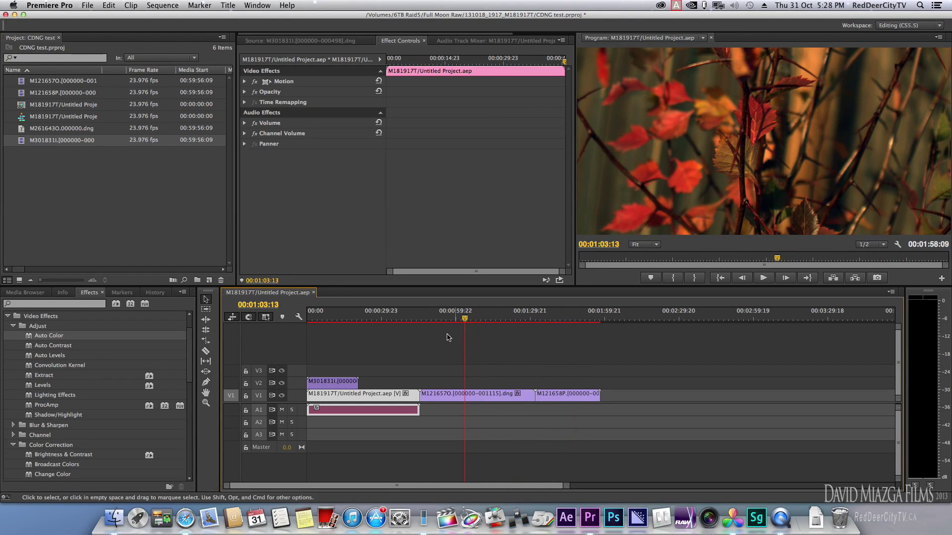
Save the project with Cmd+S and scrub from the moon comp into the red-orange leaves.
left_click(388, 319)
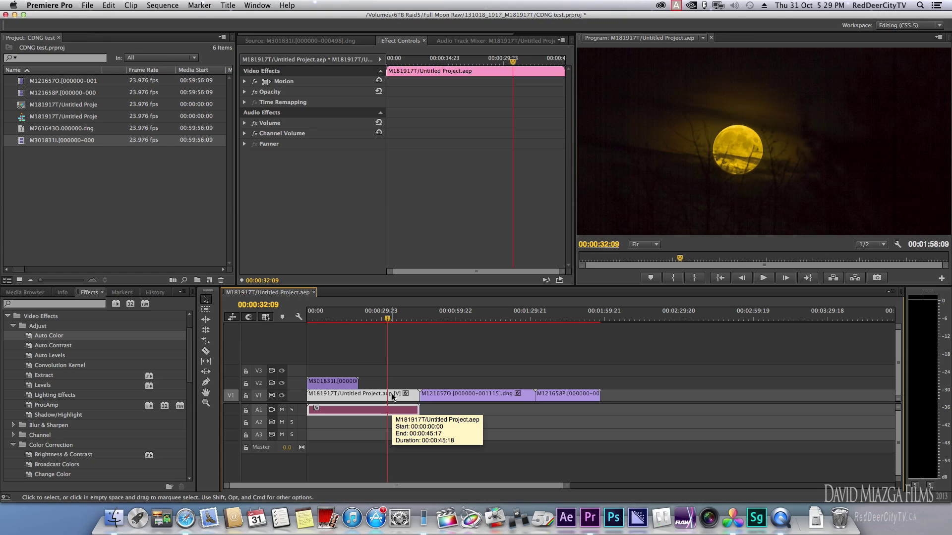
key("super+s")
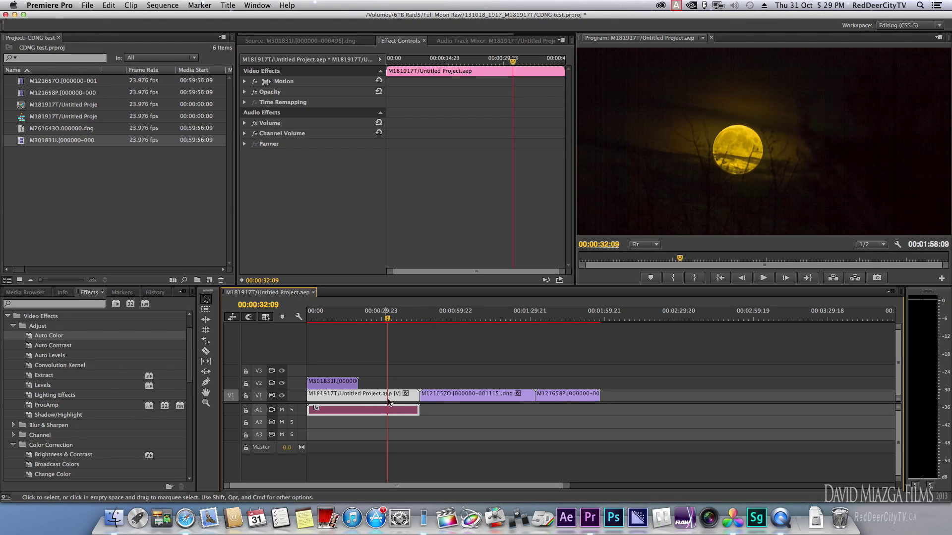
mouse_move(387, 318)
left_mouse_down()
mouse_move(411, 319)
mouse_move(398, 318)
left_mouse_up()
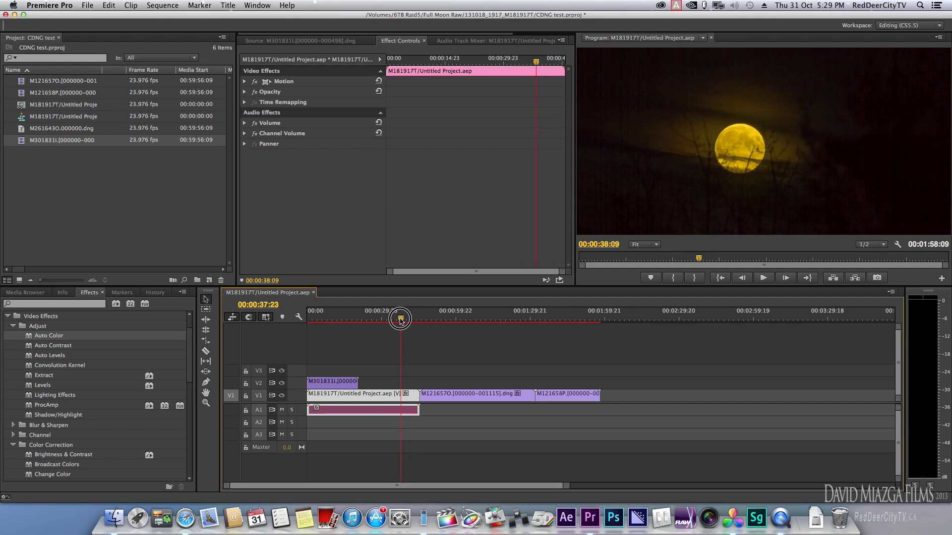
left_click(747, 148)
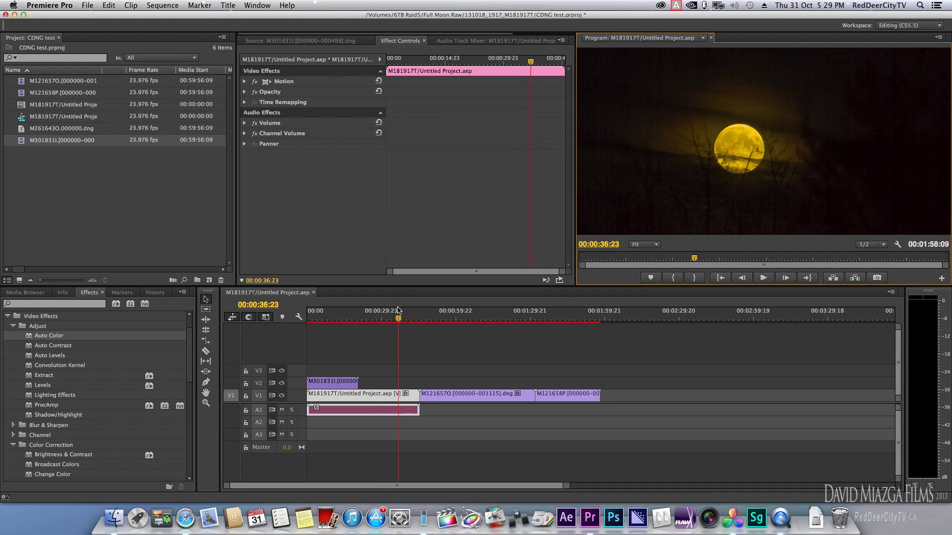
left_click_drag(399, 319, 483, 319)
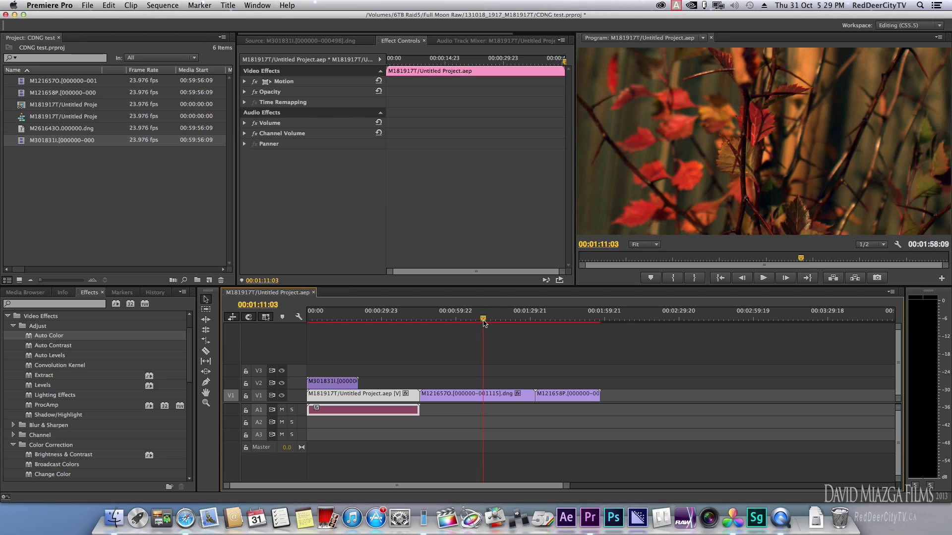
Inspect Effect Controls for M121657O and M121658P, confirming Auto Color at 0.10% clipping on each.
left_click(471, 396)
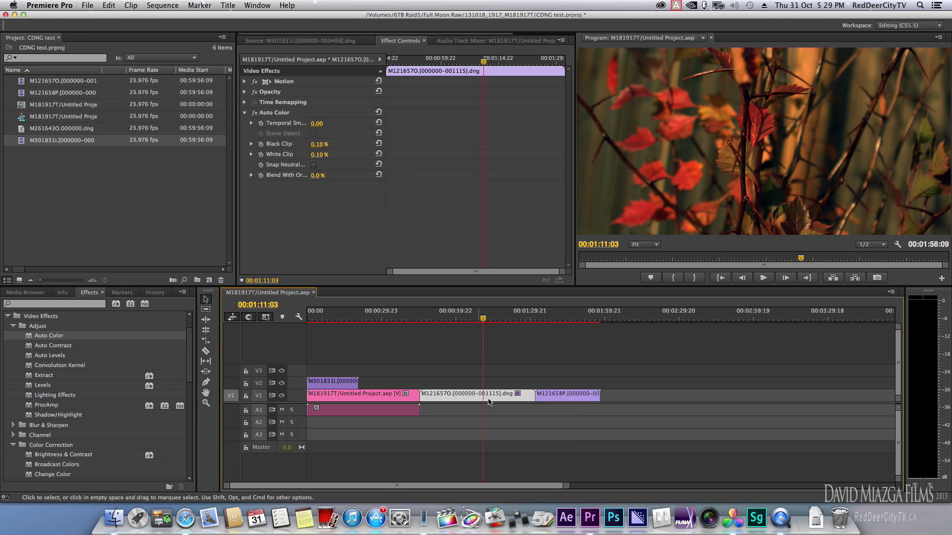
left_click_drag(481, 319, 475, 319)
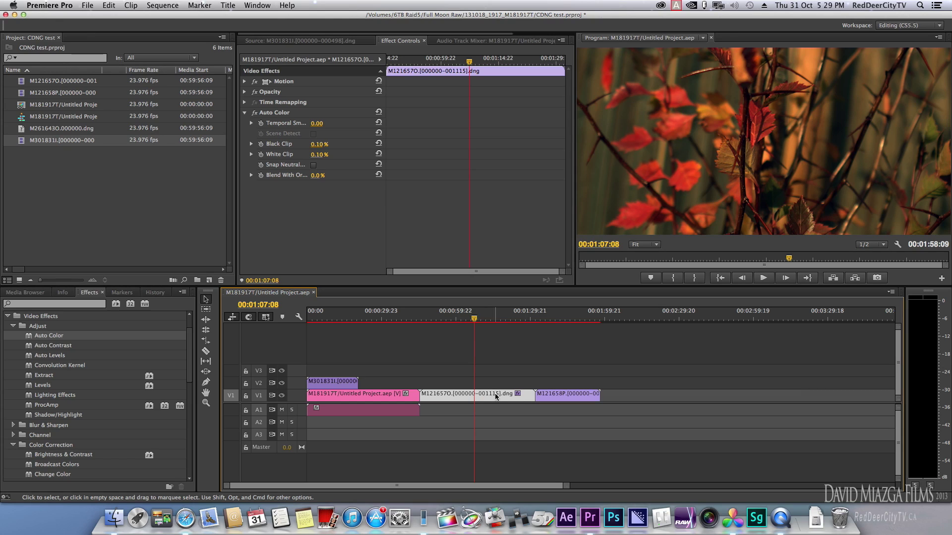
left_click(567, 400)
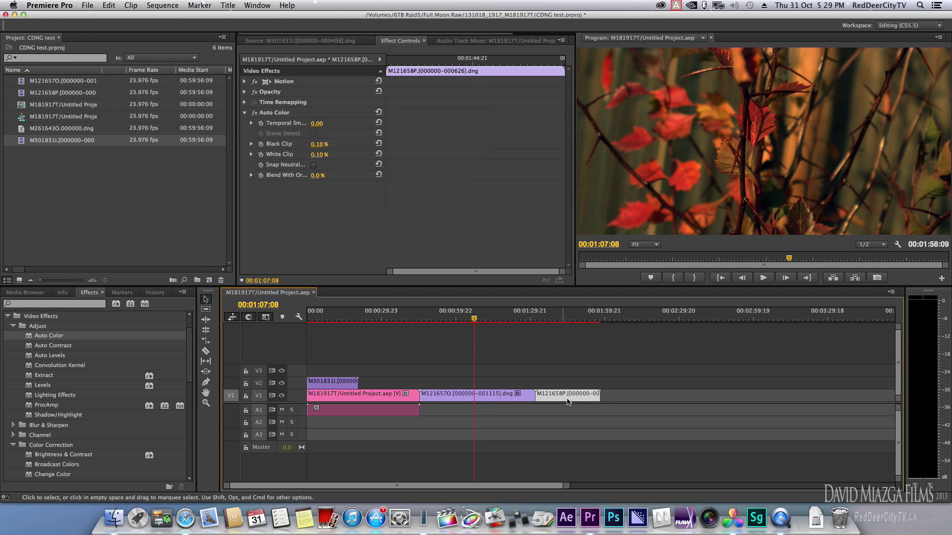
mouse_move(475, 319)
left_mouse_down()
mouse_move(583, 325)
mouse_move(474, 323)
left_mouse_up()
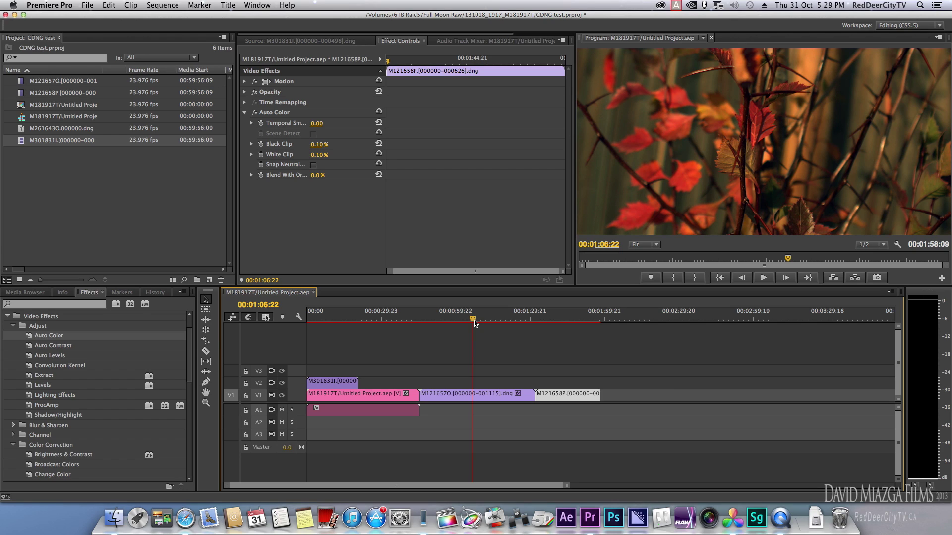
left_click(480, 396)
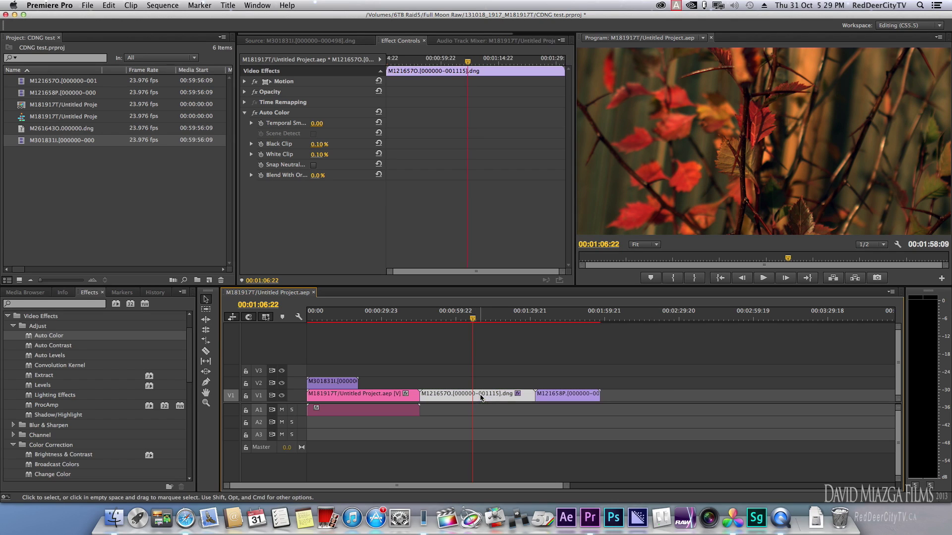